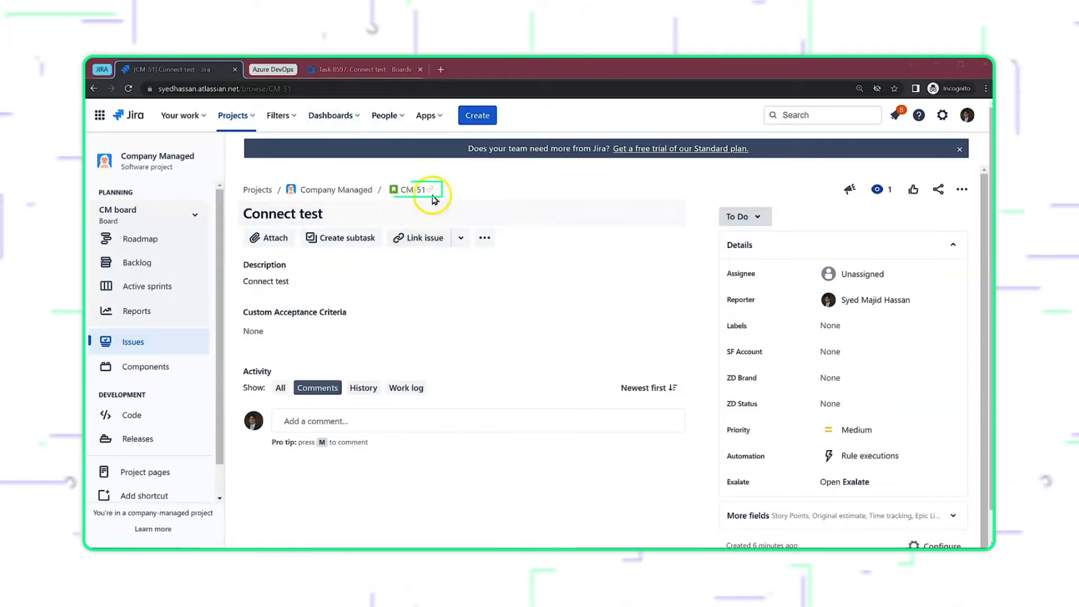
- Look at the Azure DevOps task, return to Jira issue CM-51 and open its Exalate dialog for connecting to a remote issue
click(346, 72)
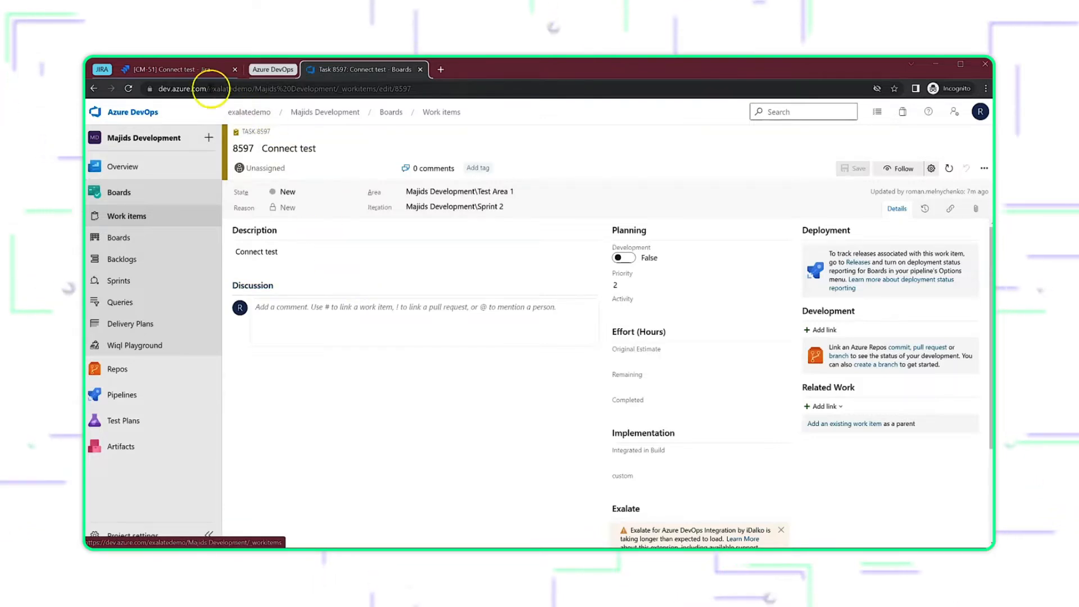
click(200, 70)
click(831, 482)
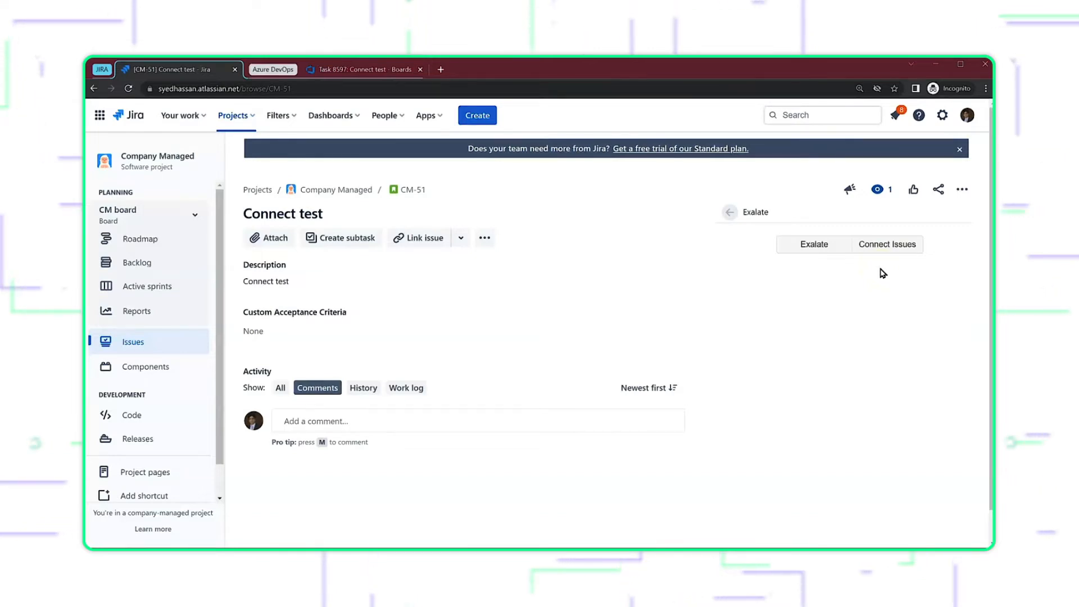
click(879, 251)
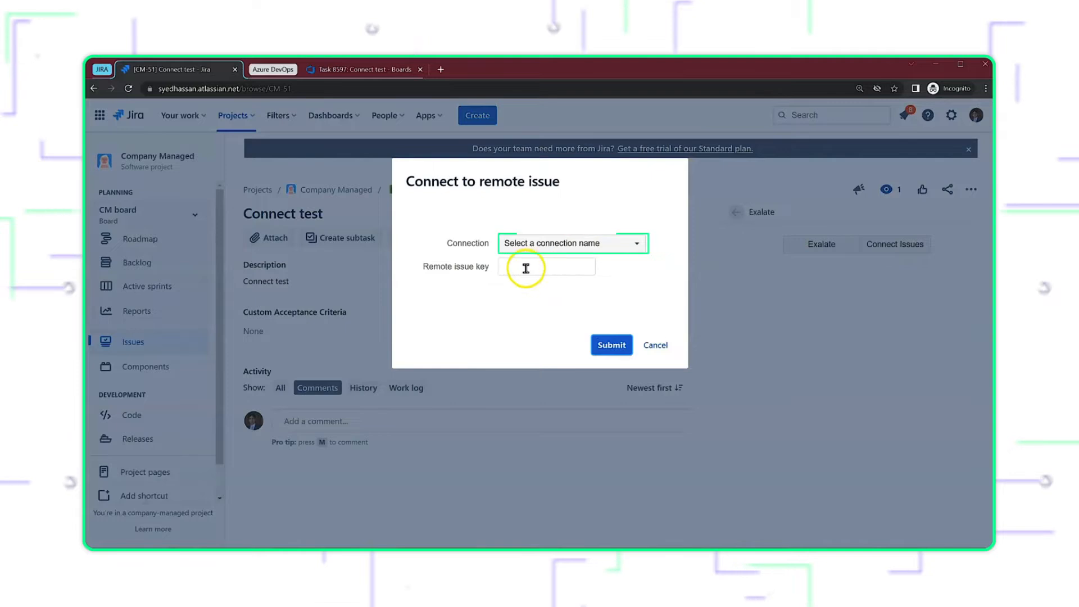
- Connect CM-51 to remote issue key 8597 over the Azure connection and submit it
click(559, 242)
click(559, 295)
click(538, 270)
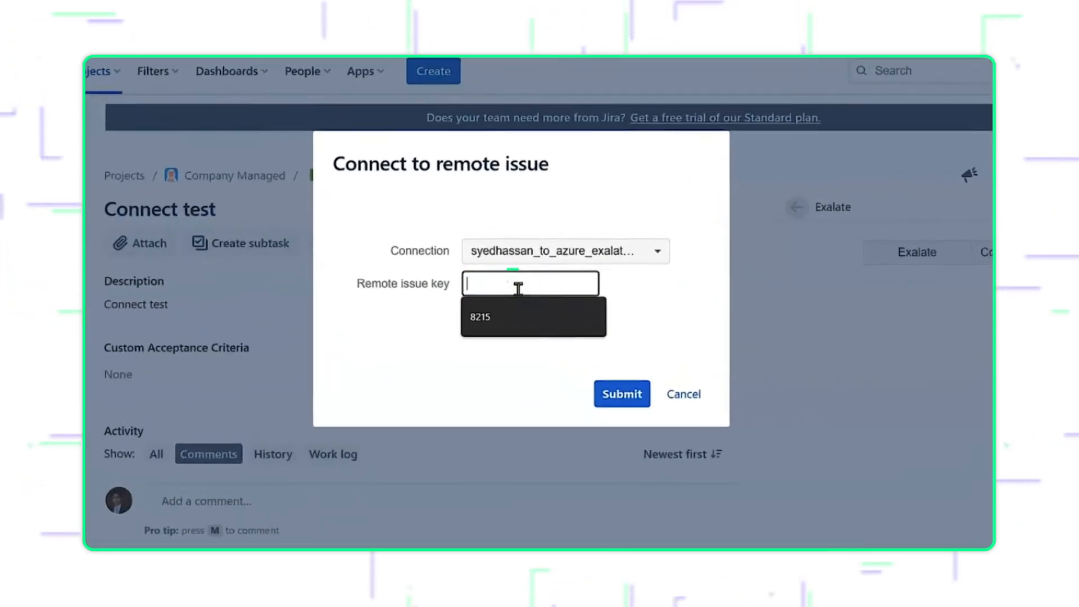
text(8597)
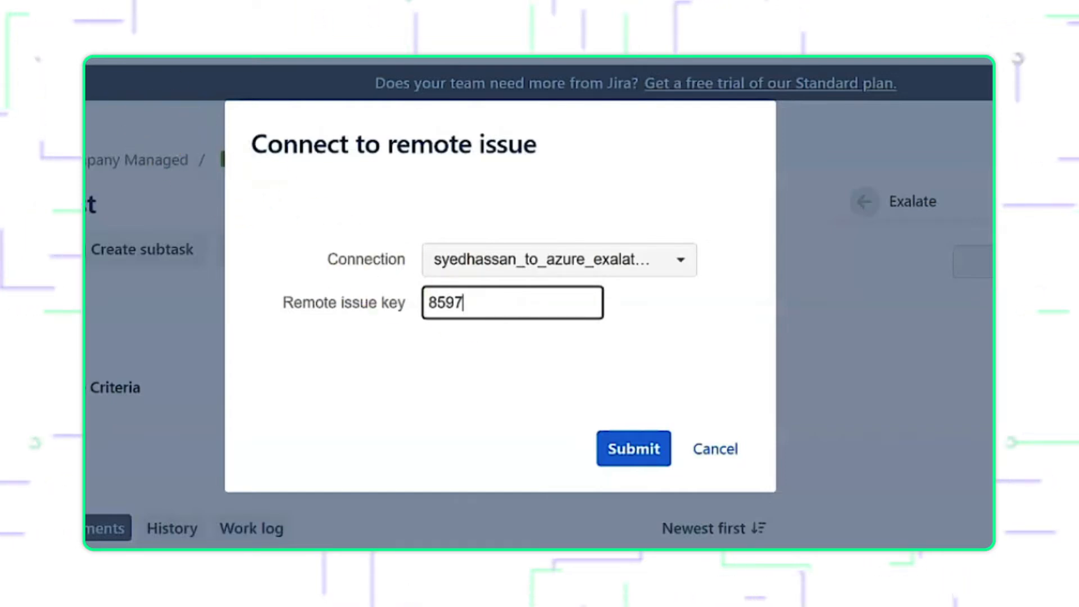
click(631, 451)
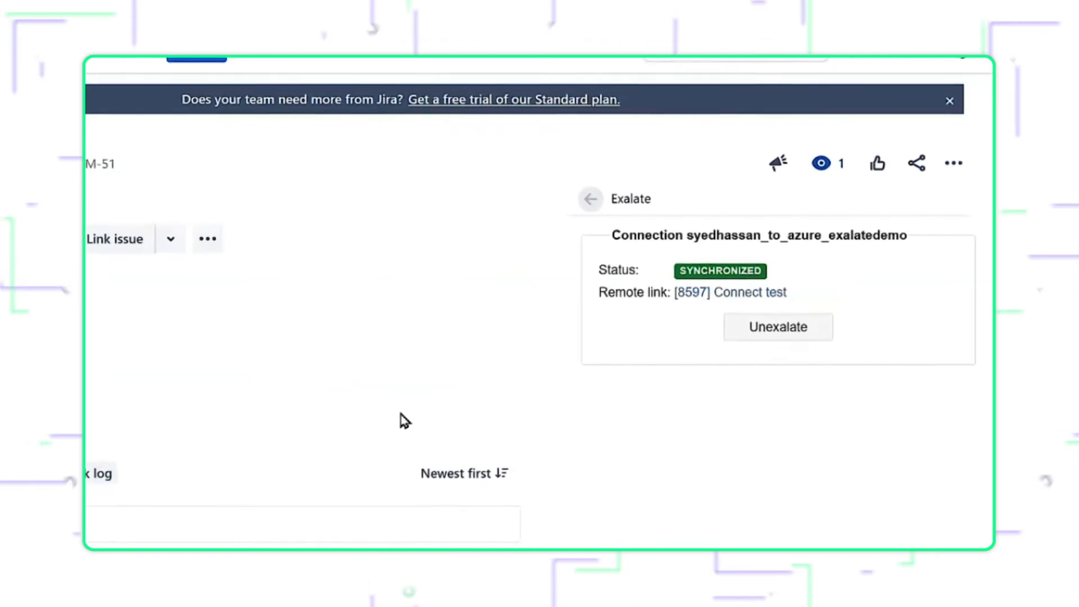
click(408, 366)
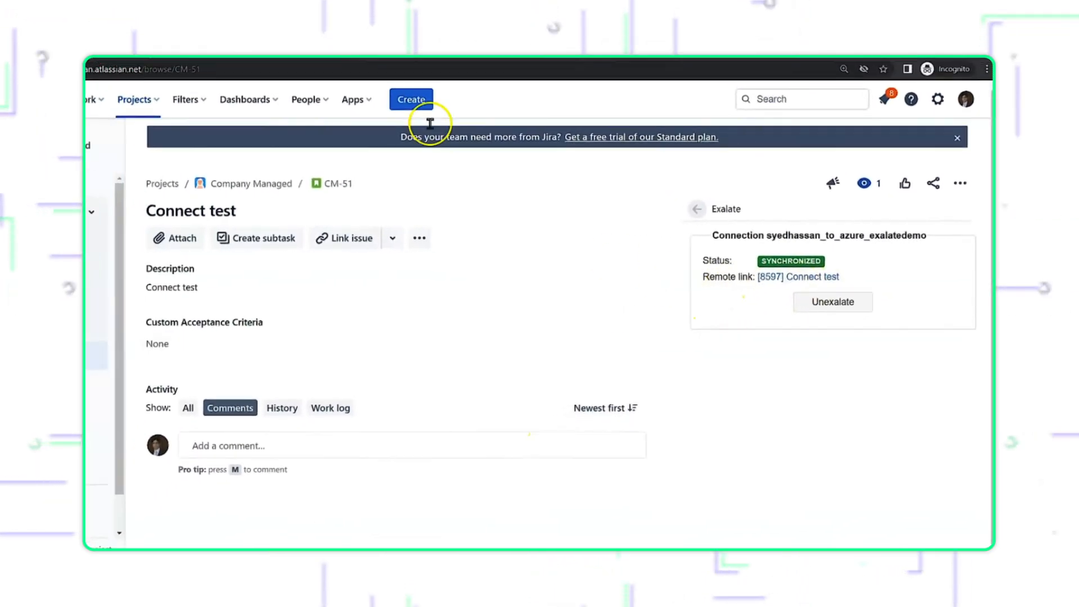
- Switch to Azure DevOps and check the Exalate synchronization status and remote link on task 8597
click(337, 69)
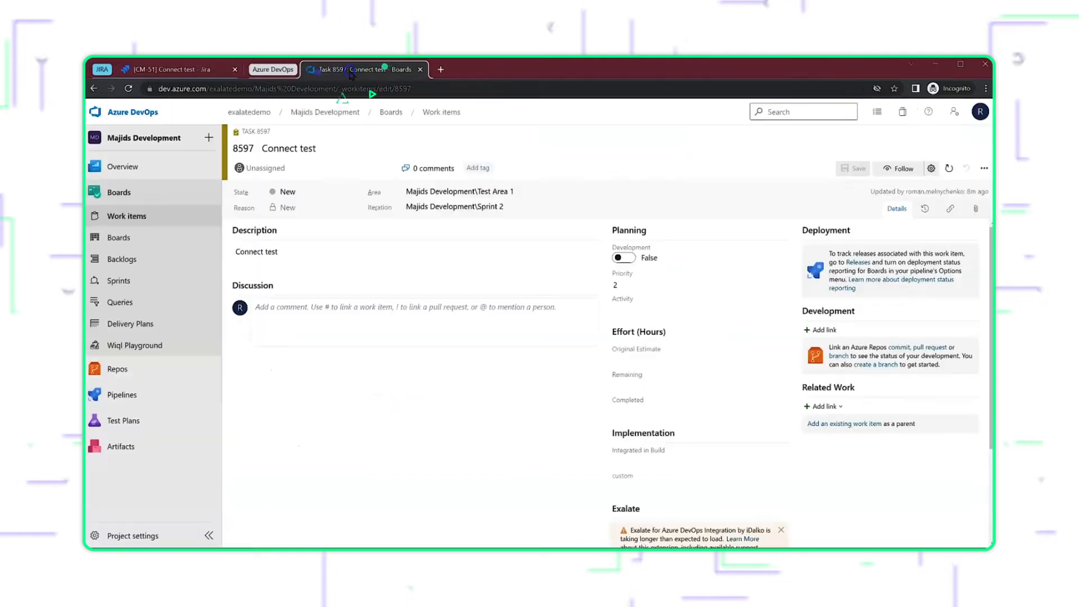
scroll(545, 329, down, 3)
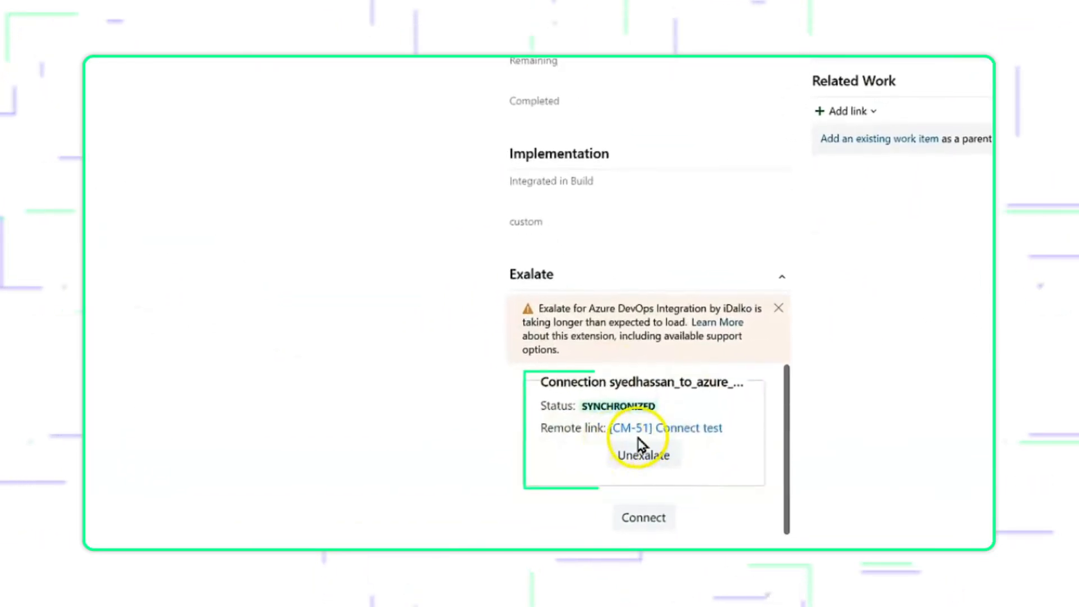
click(618, 429)
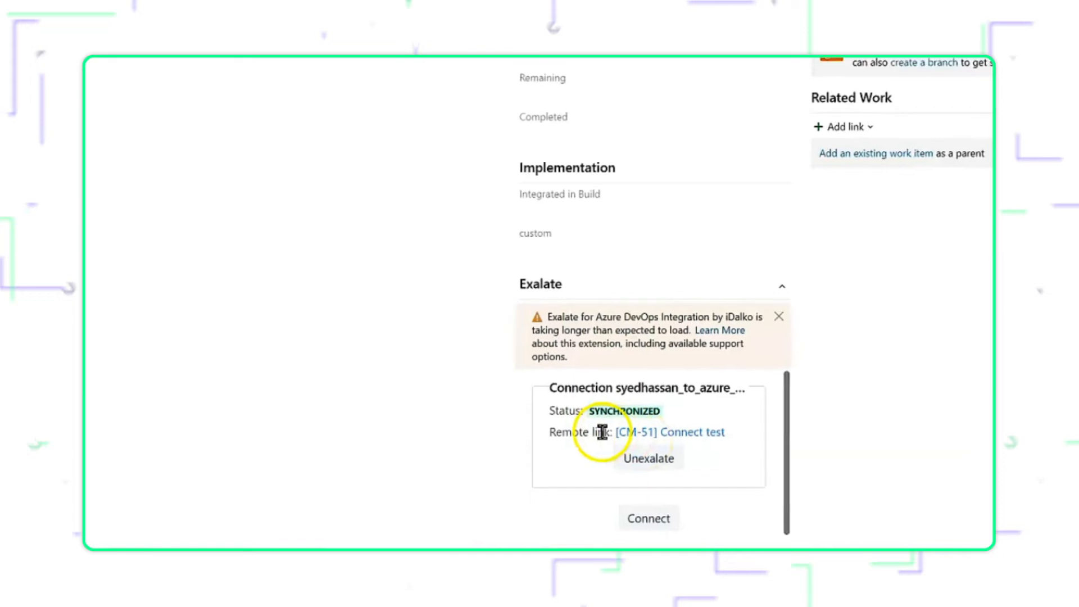
- Switch back to Jira and open issue CM-52 by changing the issue key in the address
click(180, 69)
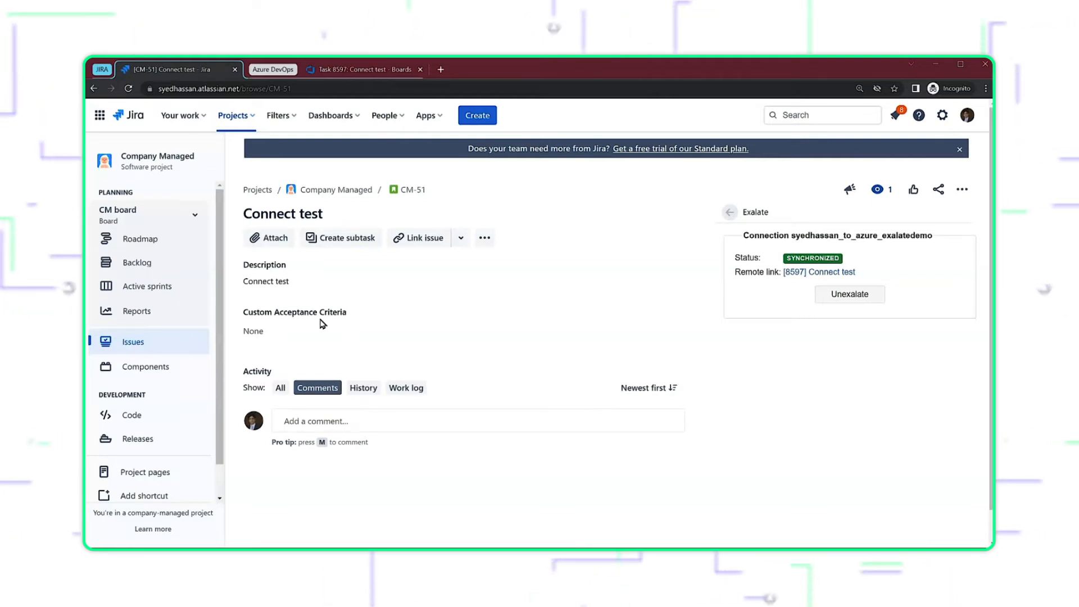
click(303, 88)
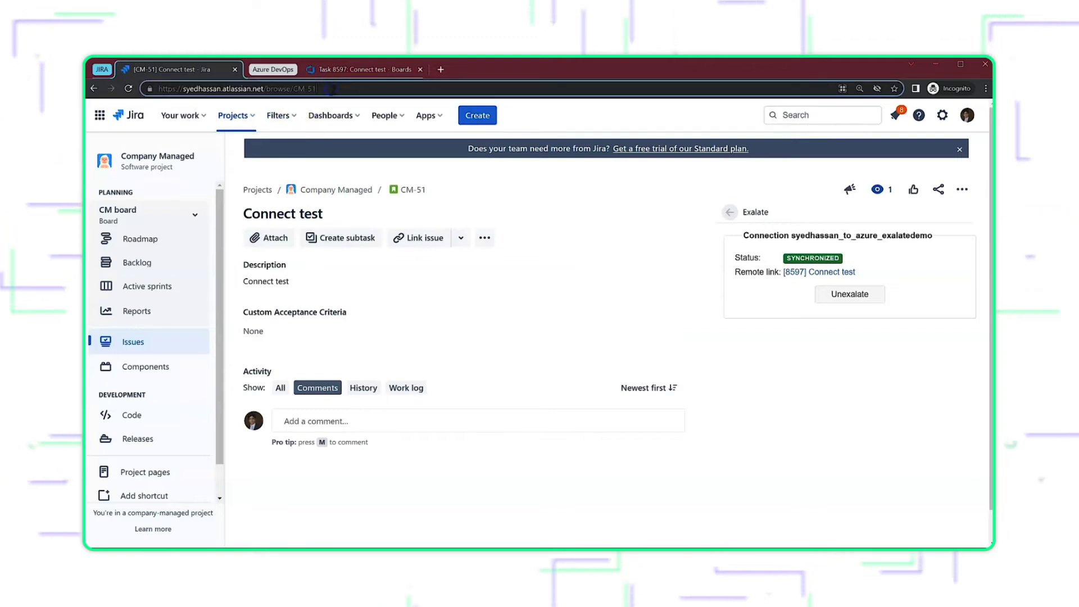
key(BackSpace)
text(2)
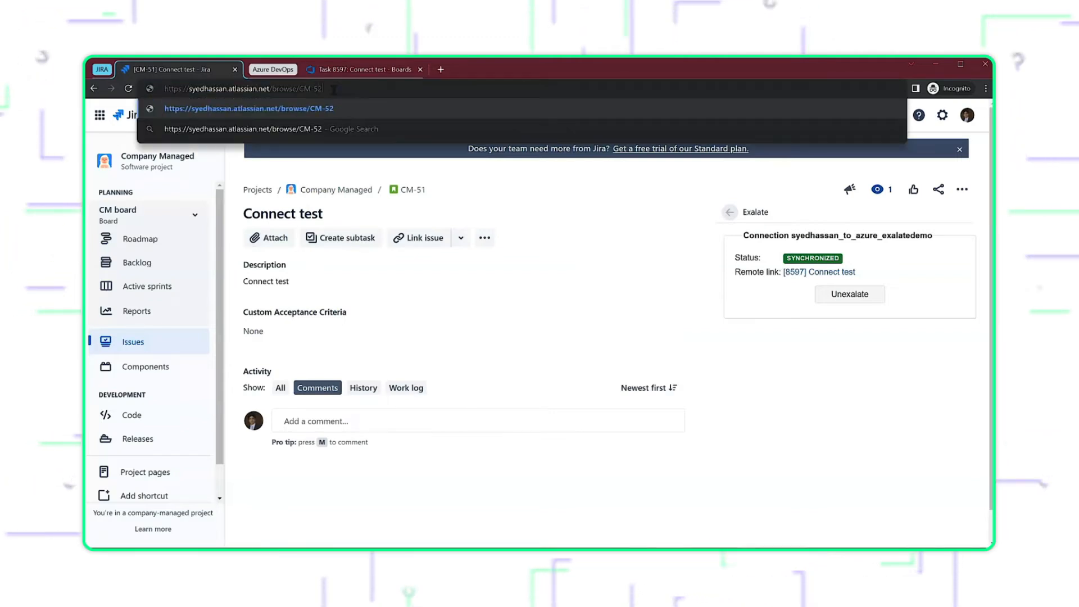
key(Return)
- Switch to Azure DevOps and open work item 8598 by changing the item number in the address
click(344, 73)
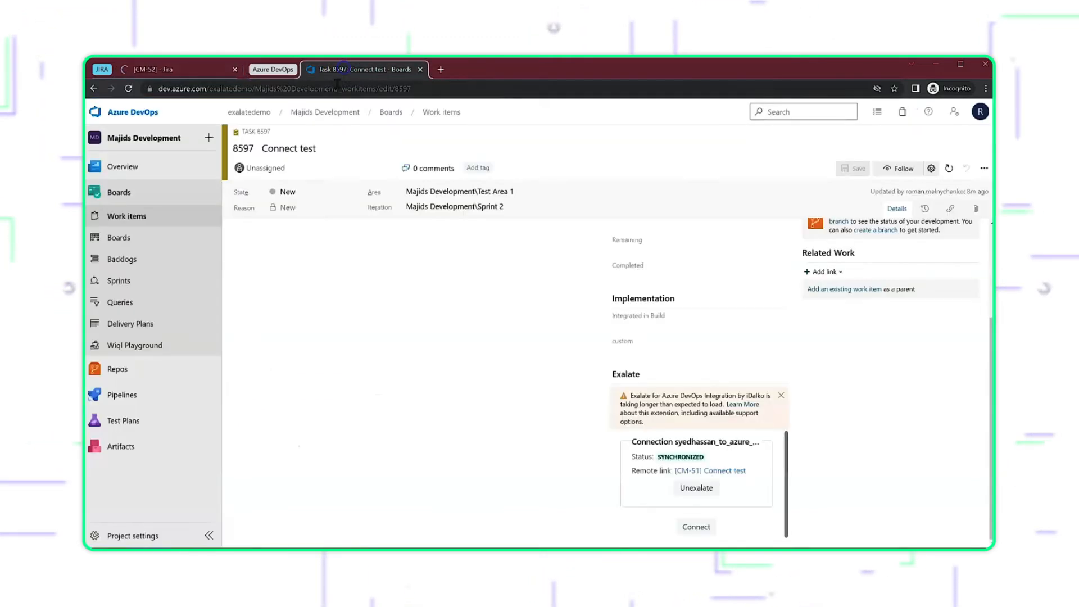
click(427, 88)
click(437, 89)
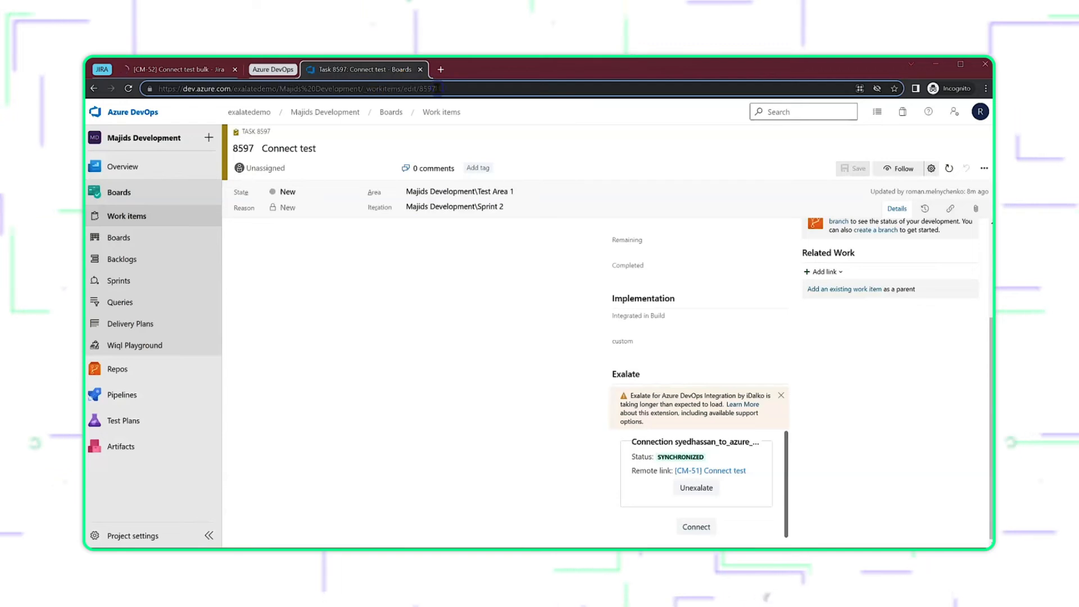
key(BackSpace)
text(8)
key(Return)
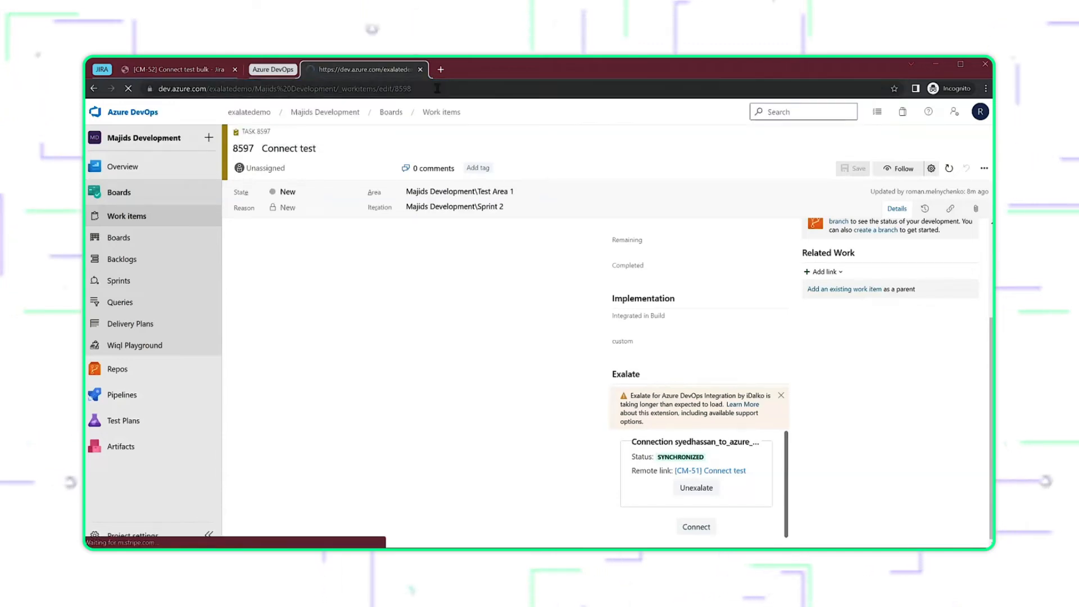
- Check that CM-52 has no Exalate connection yet and compare it with task 8598 in Azure DevOps
click(214, 69)
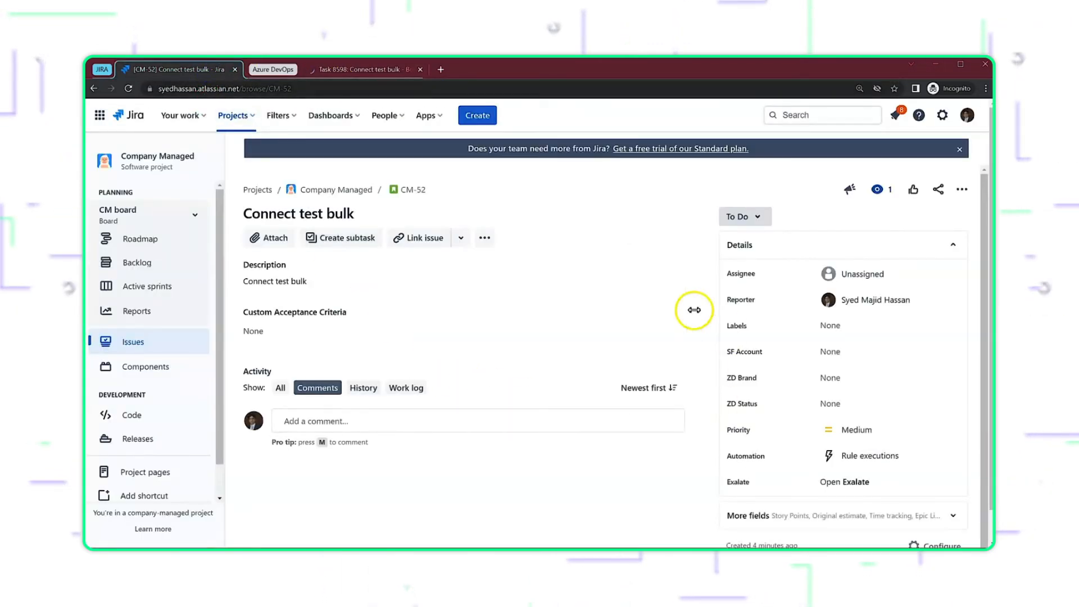
click(841, 489)
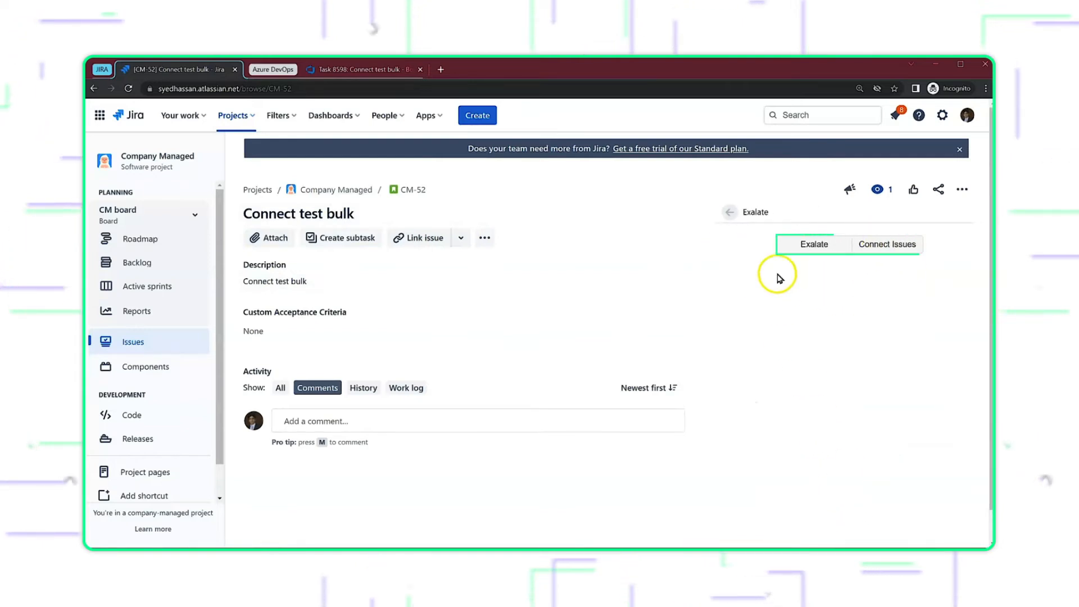
click(725, 215)
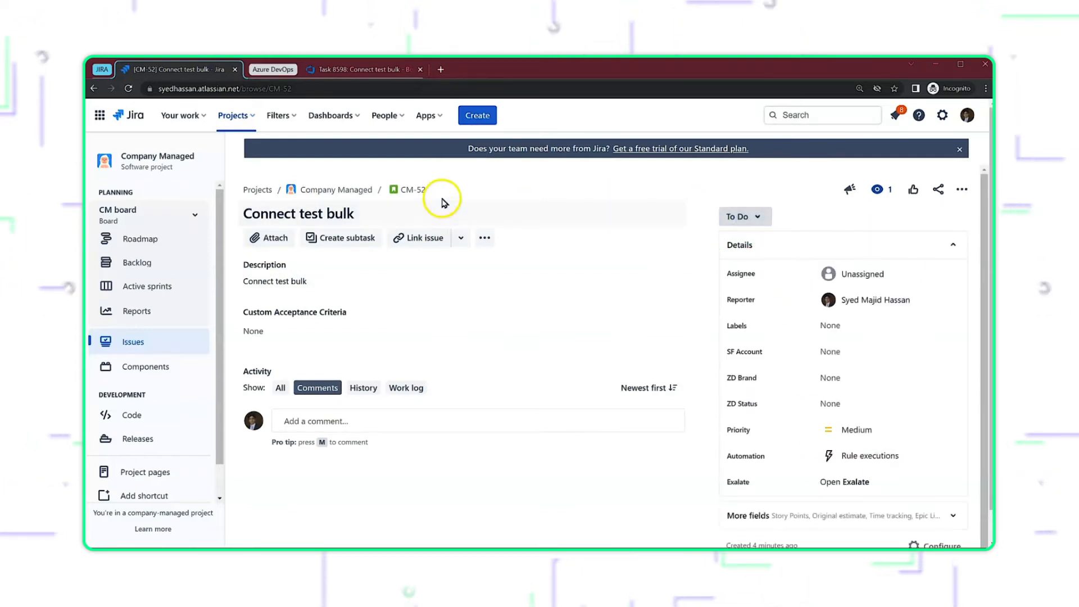
click(346, 68)
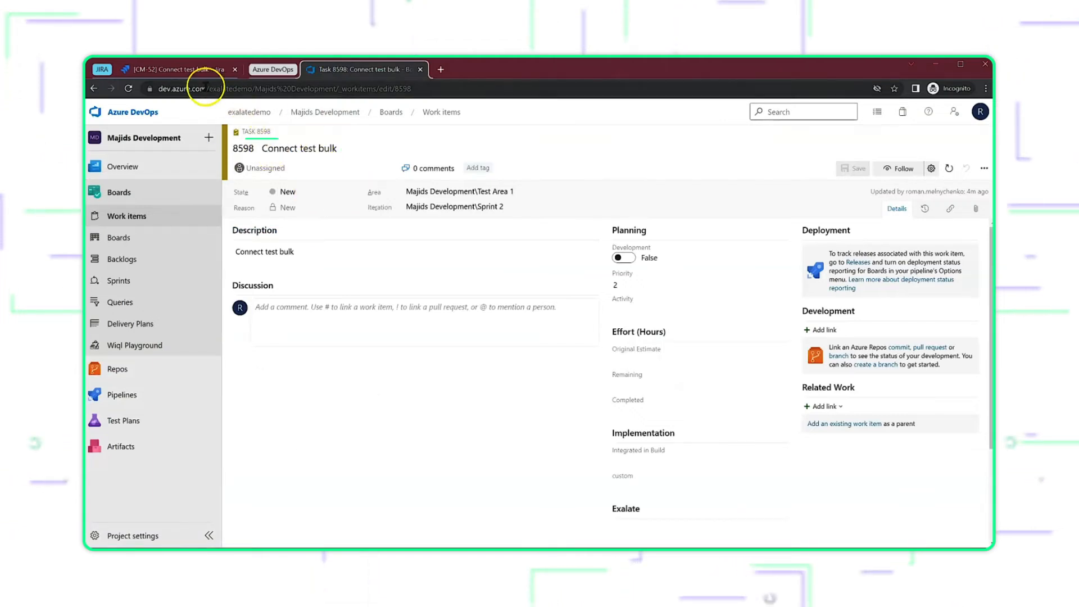
- Return to Jira, open the Apps administration in a new browser tab and go to Exalate's Bulk Connect page
click(189, 70)
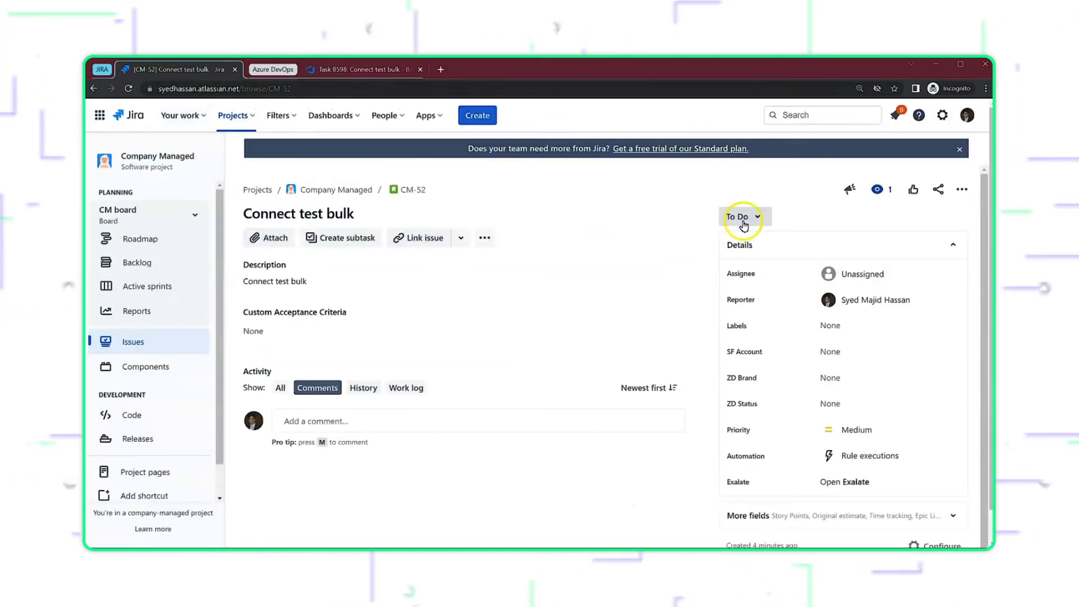
click(939, 116)
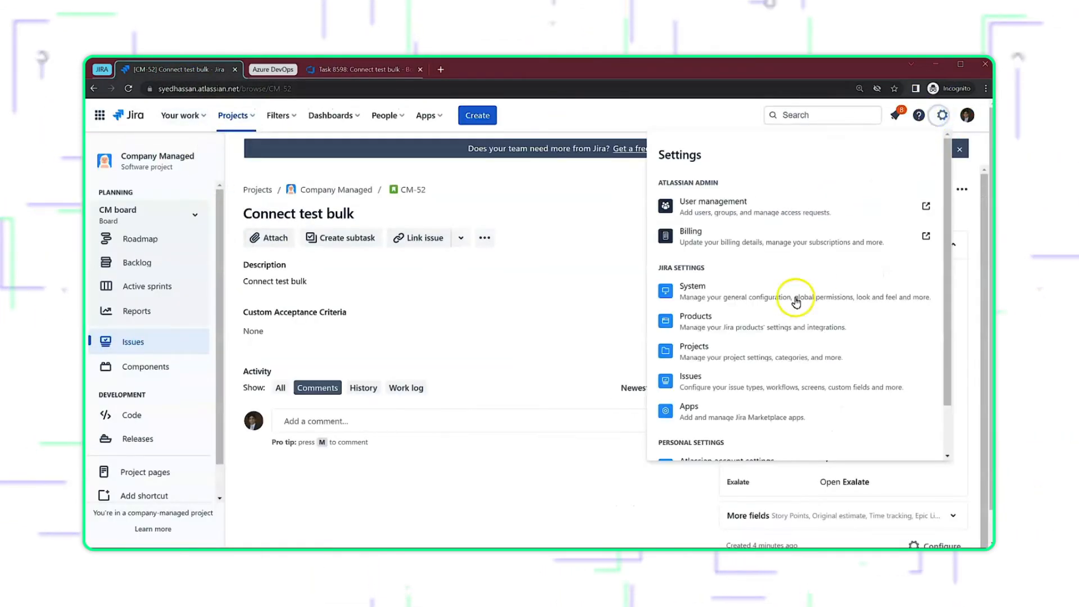
right_click(703, 407)
click(725, 416)
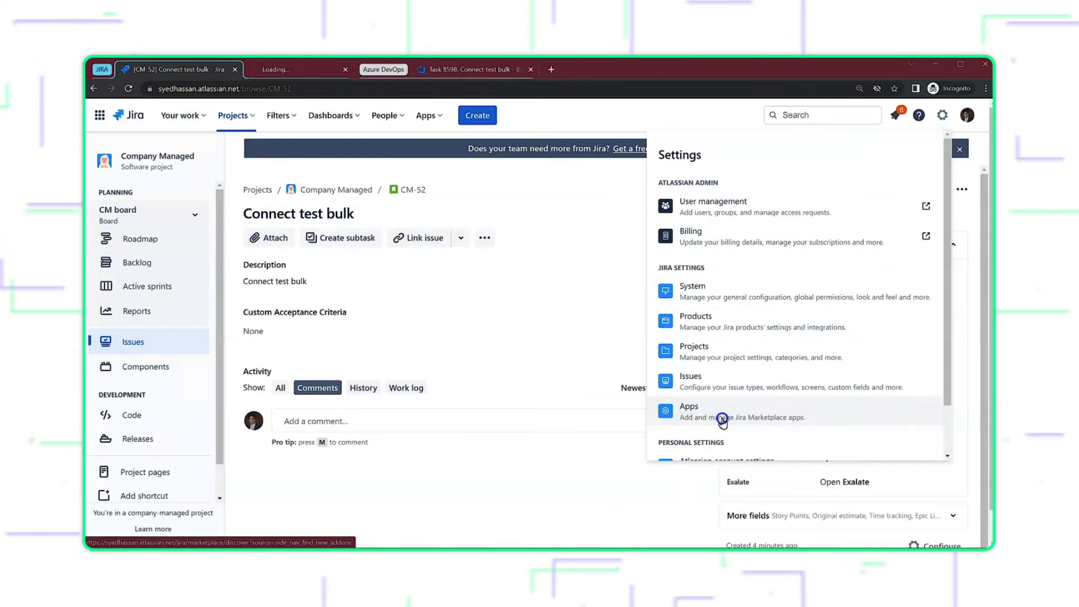
click(318, 71)
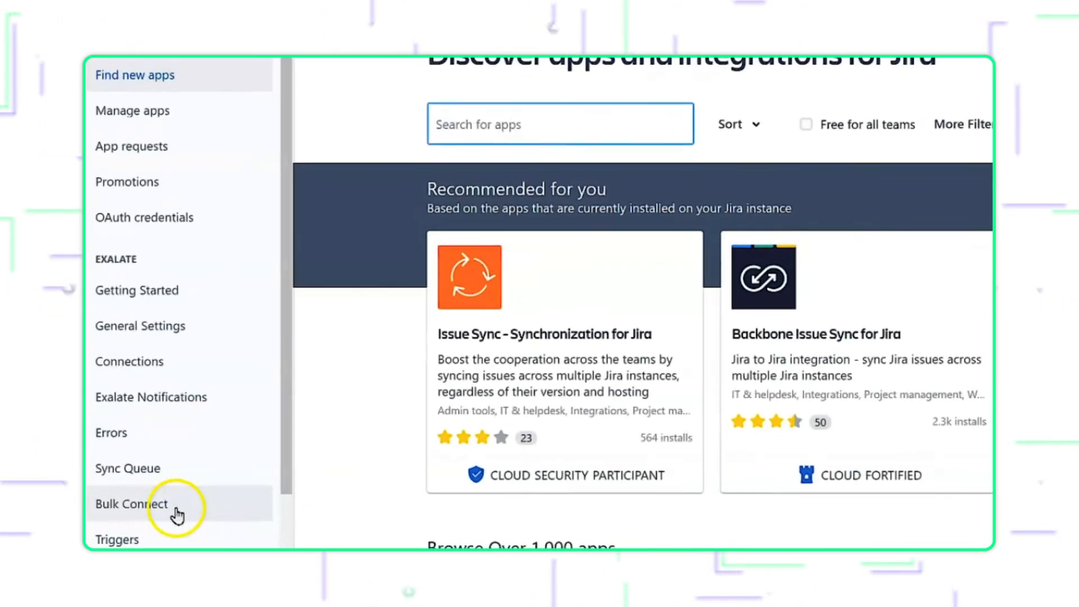
click(177, 514)
scroll(174, 514, down, 2)
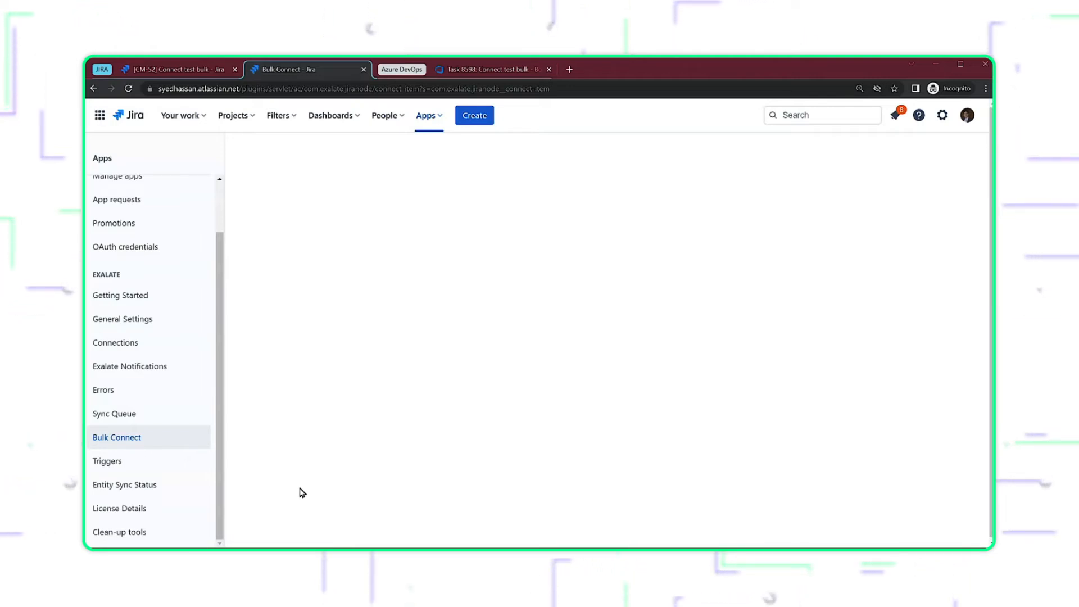
- Open bulkConnect.csv in Notepad, examine its mapping of Jira key to remote work item, and close the file
click(376, 557)
click(430, 522)
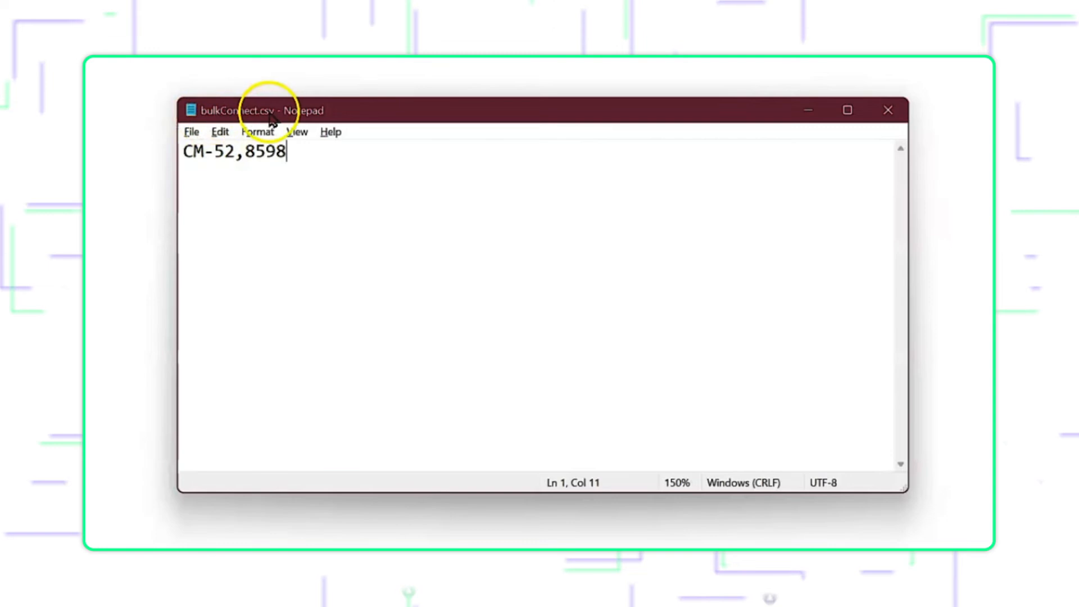
drag(236, 156, 164, 152)
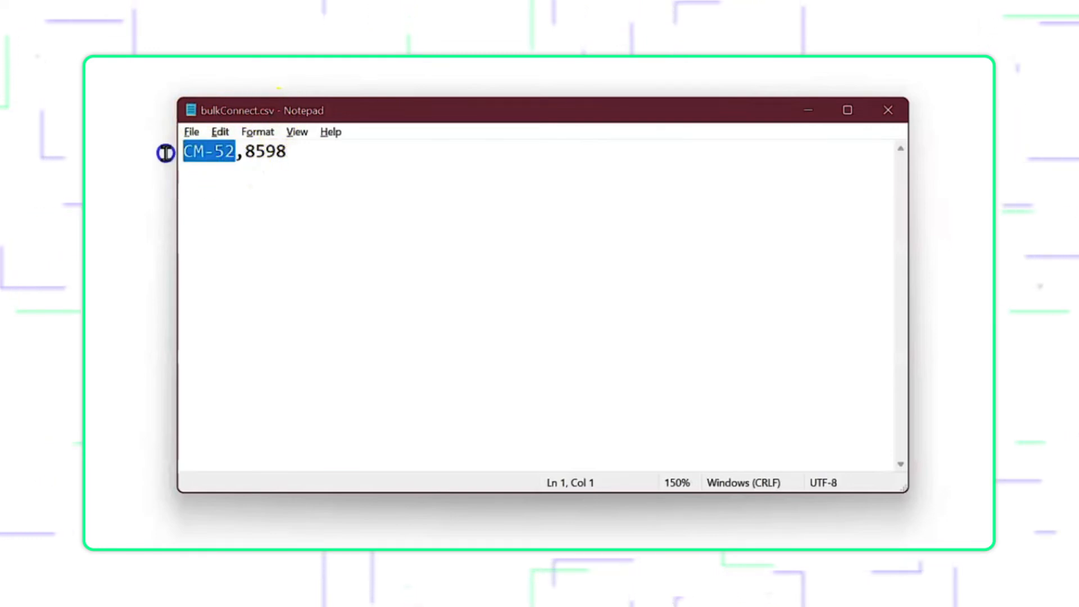
click(289, 188)
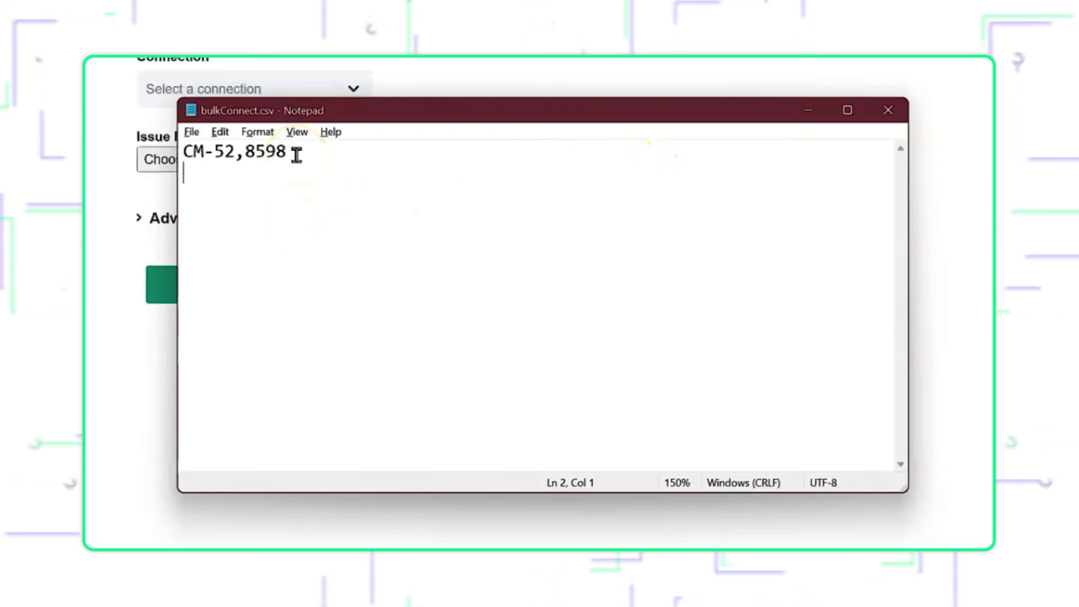
click(895, 120)
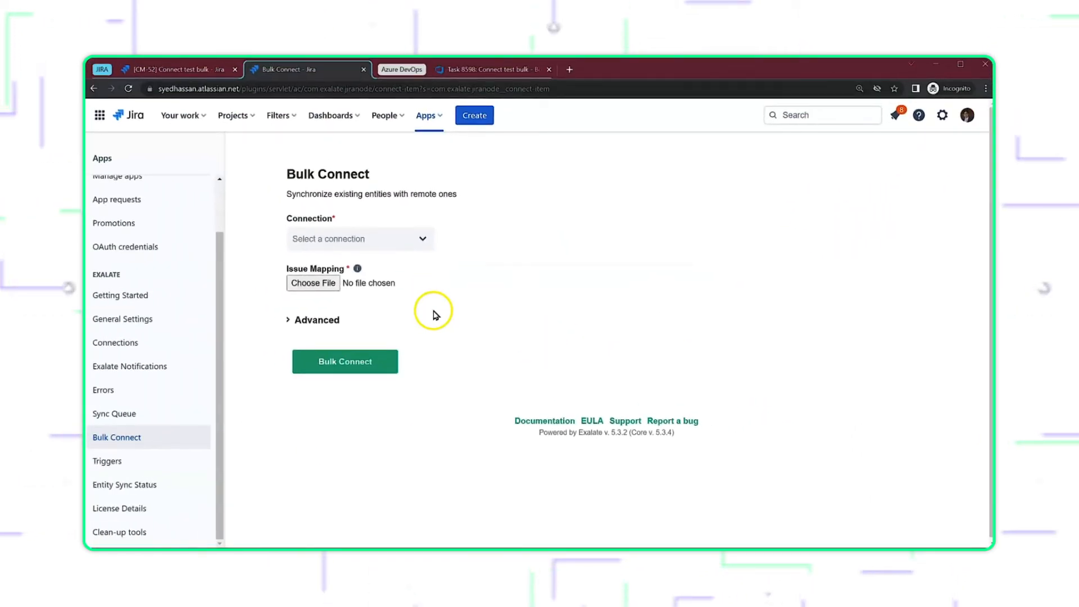
- Select the Azure connection for the bulk connect and load bulkConnect.csv from the Desktop as the issue mapping
click(387, 243)
click(350, 271)
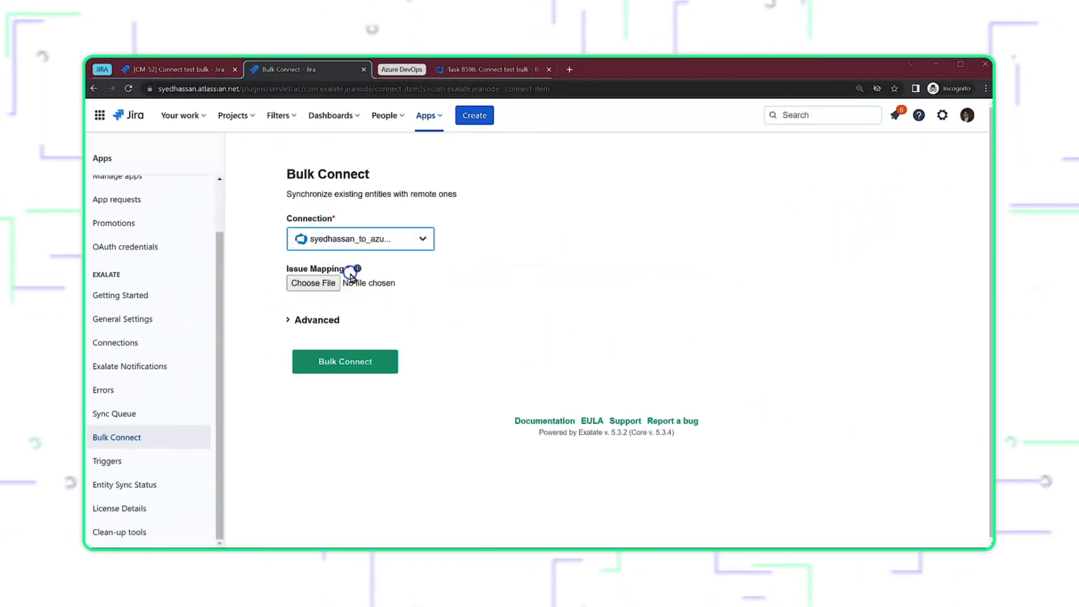
click(315, 283)
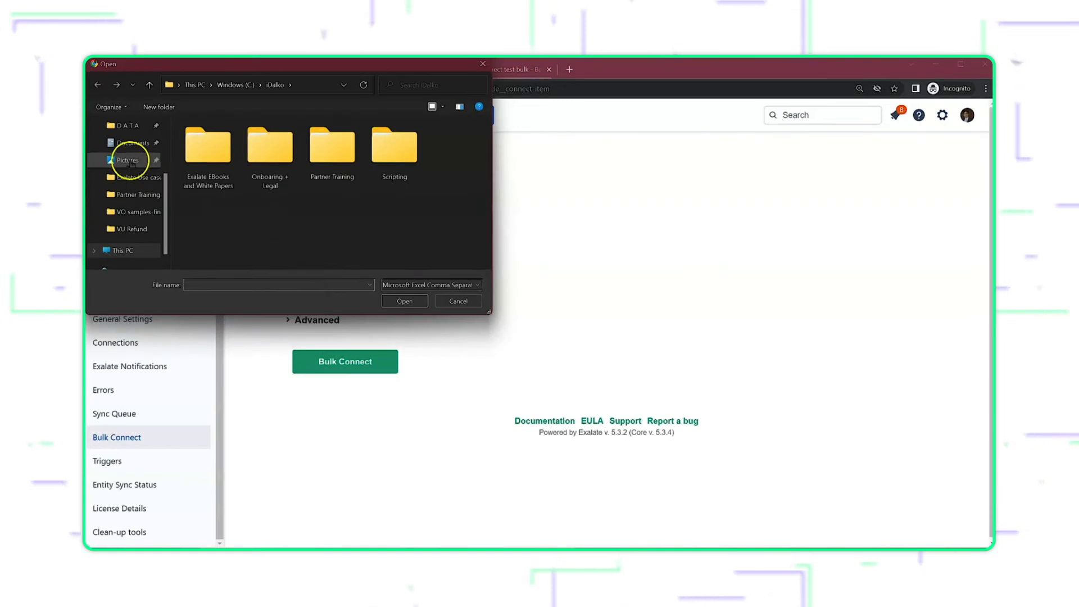
scroll(133, 163, up, 3)
click(128, 147)
scroll(236, 168, down, 2)
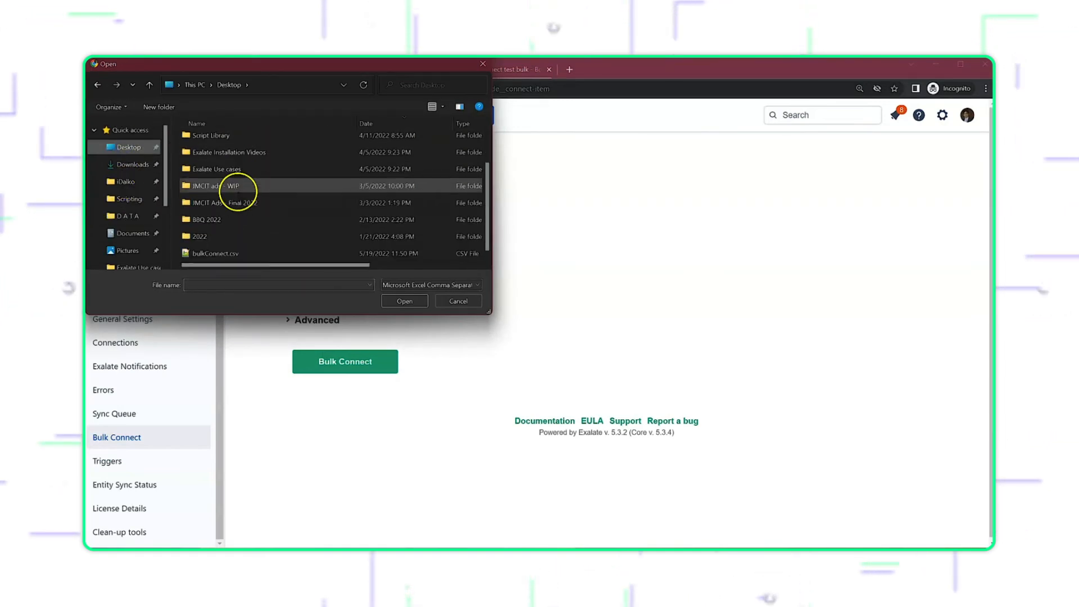
double_click(228, 254)
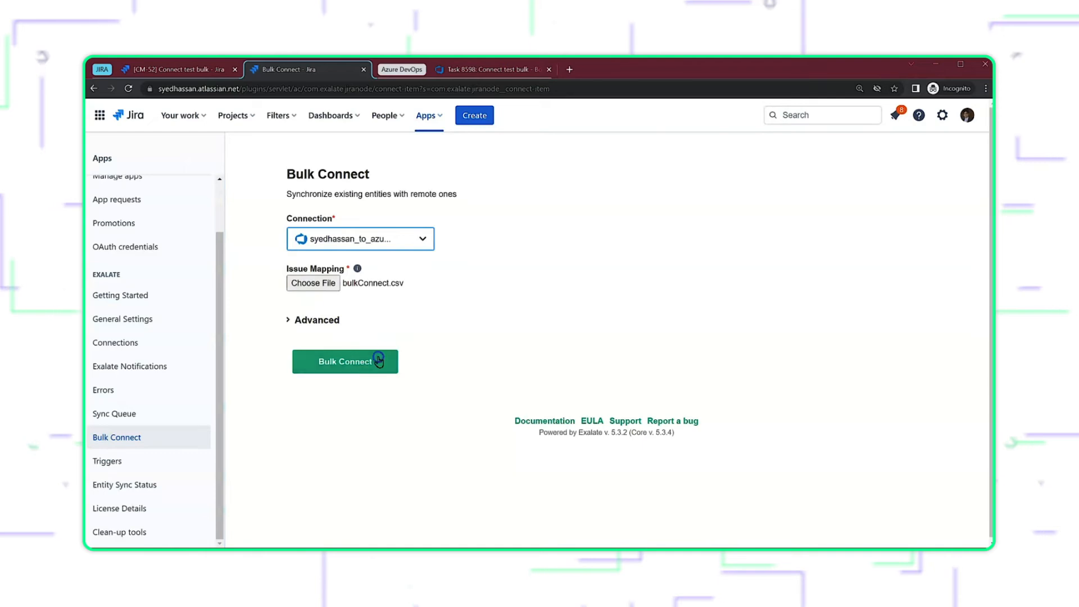
- Submit the bulk connection and expand its advanced synchronization options
click(352, 366)
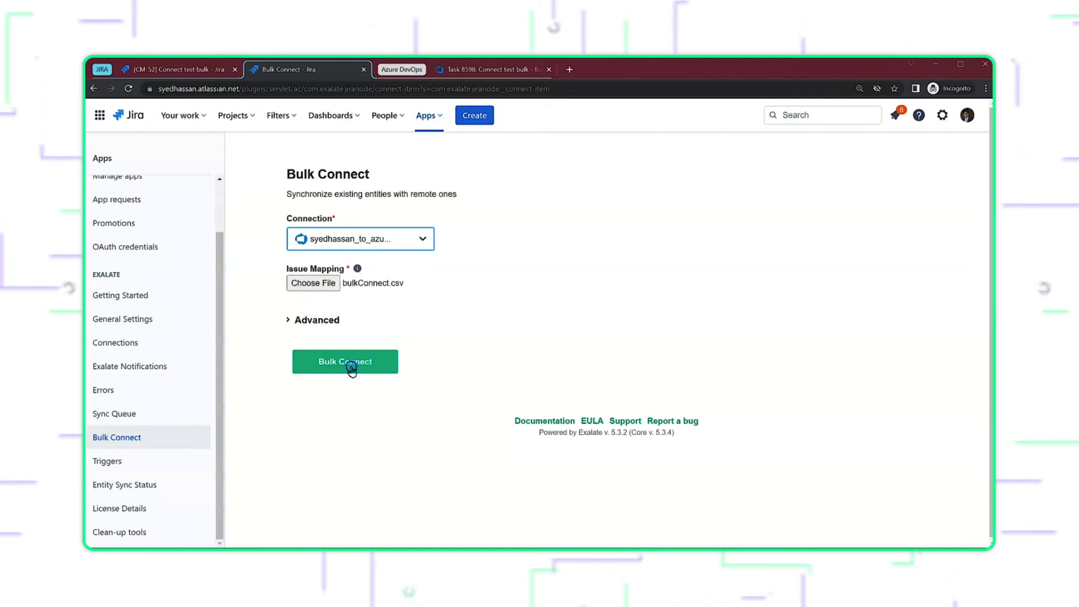
click(289, 325)
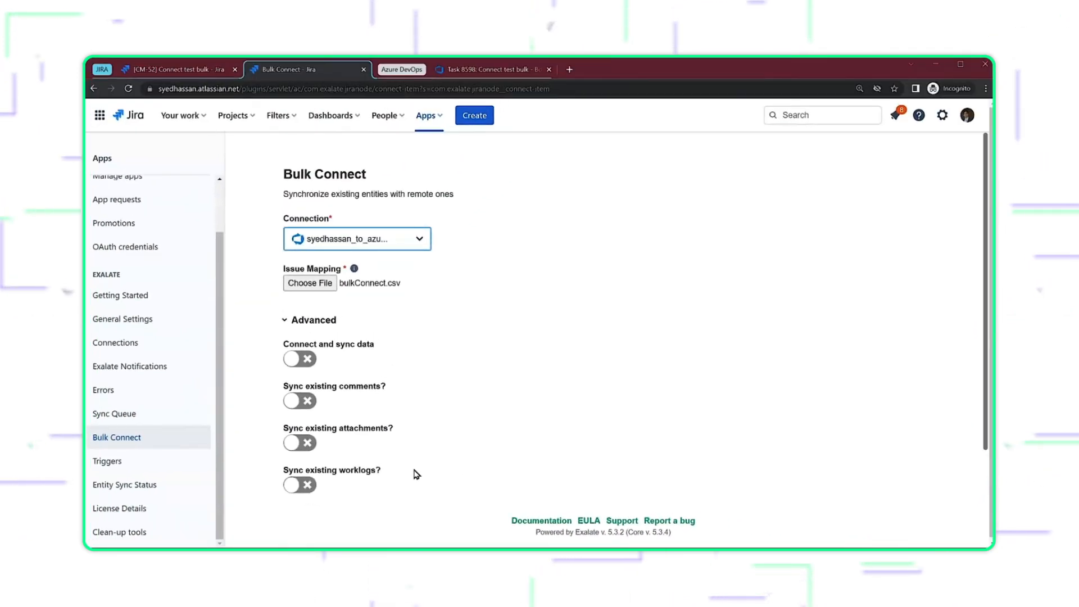
- Start the bulk connect with all advanced synchronization options left off and confirm it
scroll(414, 474, down, 2)
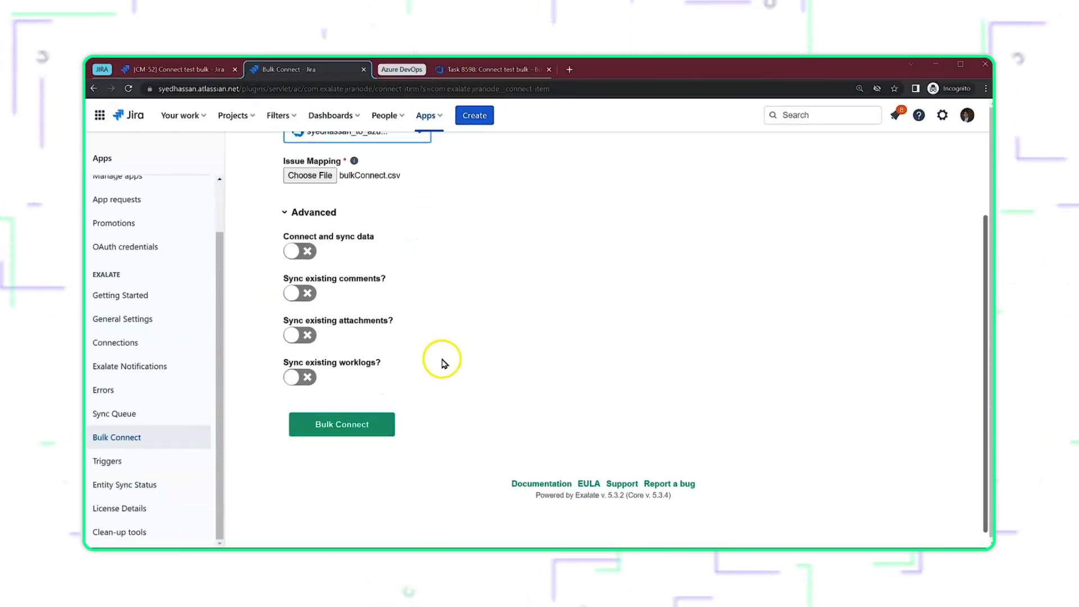
click(372, 426)
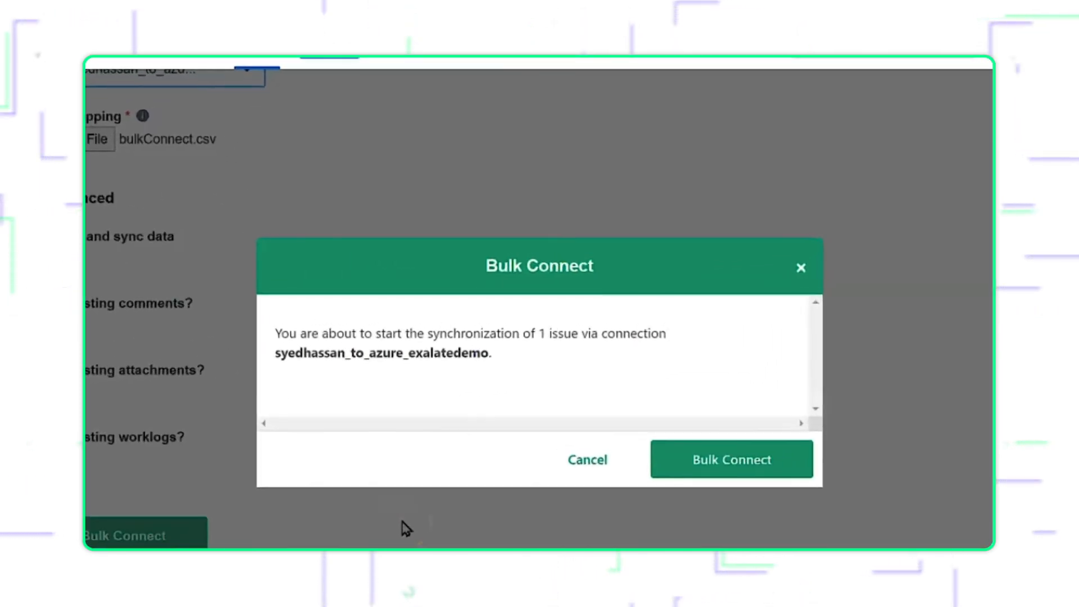
click(731, 470)
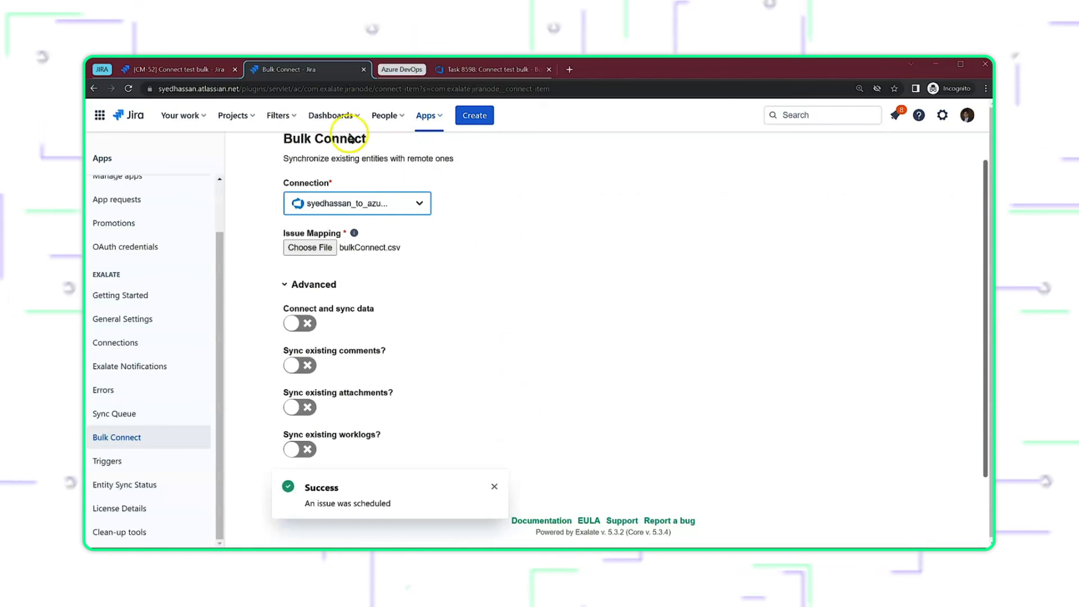
- Check the Exalate synchronization status of Jira issue CM-52, closing the open settings list, and switch to task 8598 in Azure DevOps
click(171, 75)
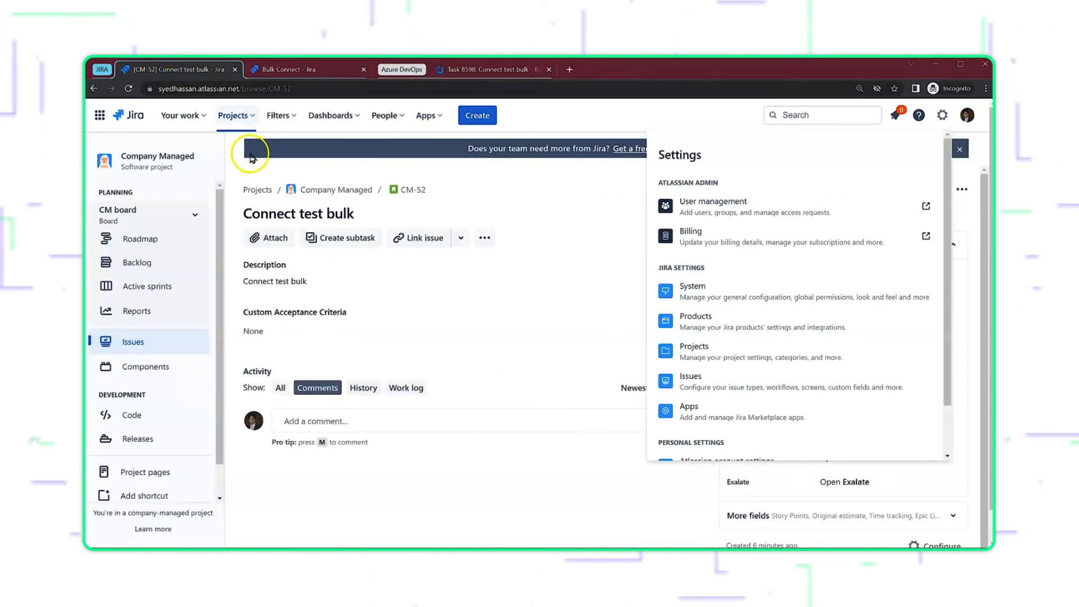
click(490, 387)
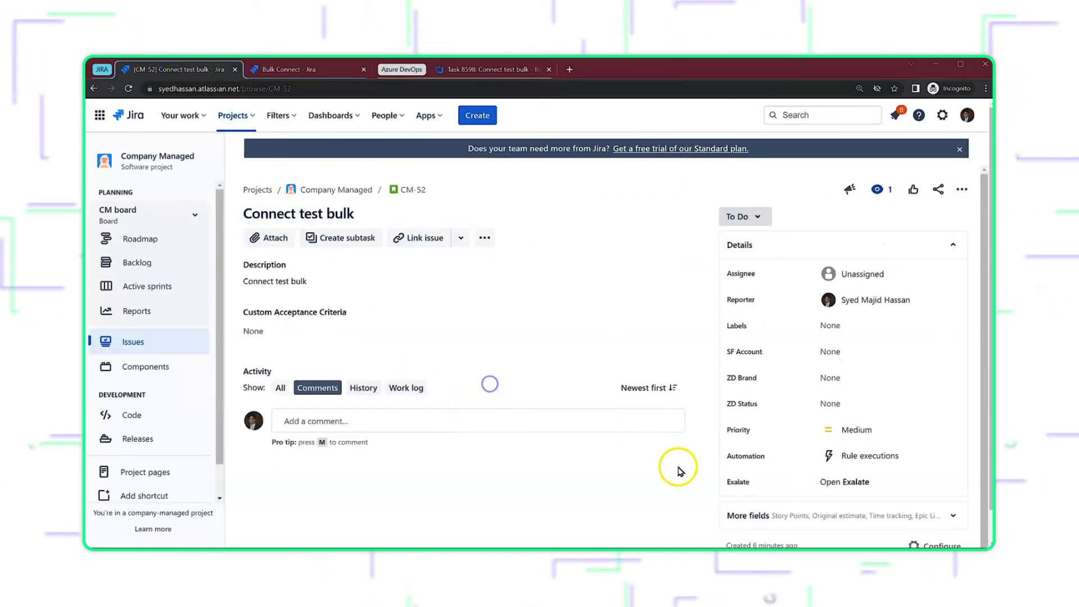
click(840, 487)
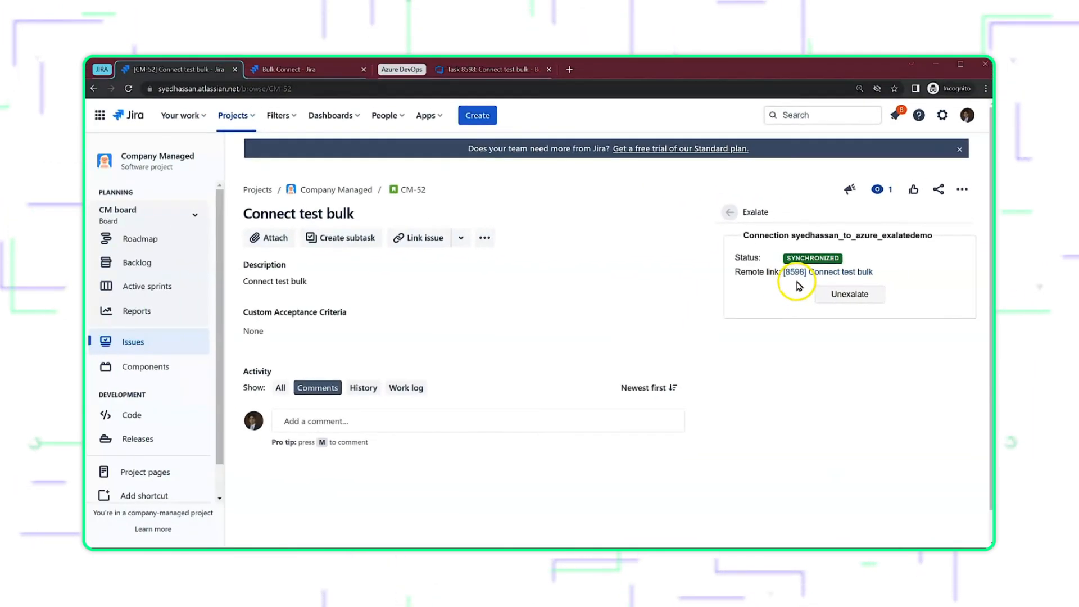
click(486, 69)
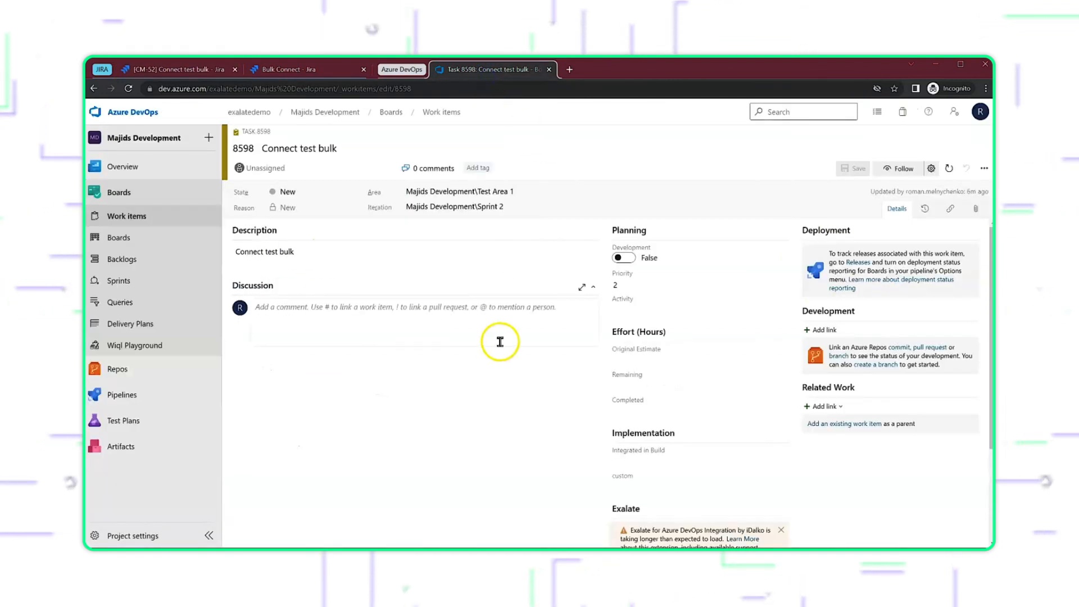